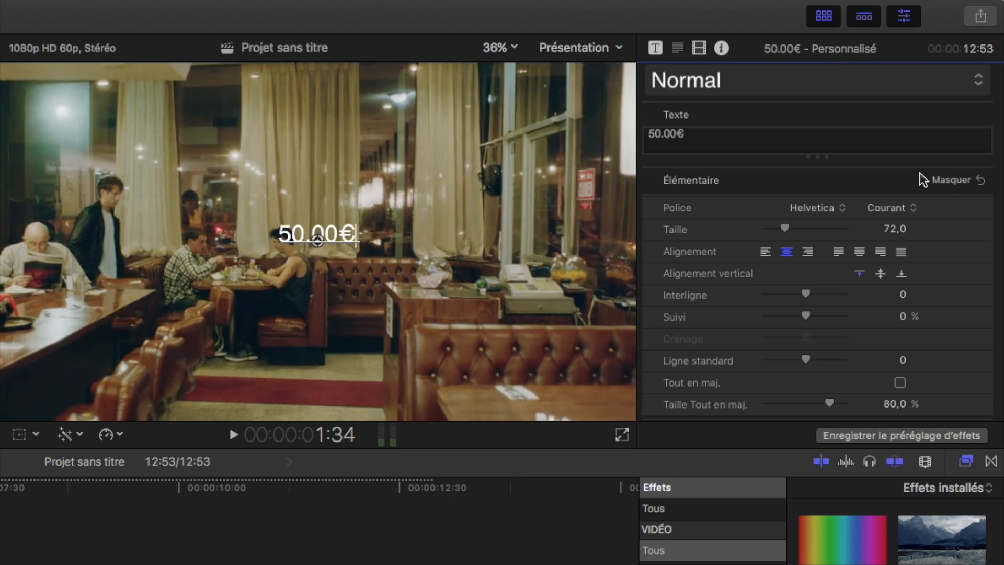
# Step: Change the 50.00$ title's font to Octin Spraypaint
pyautogui.click(819, 211)
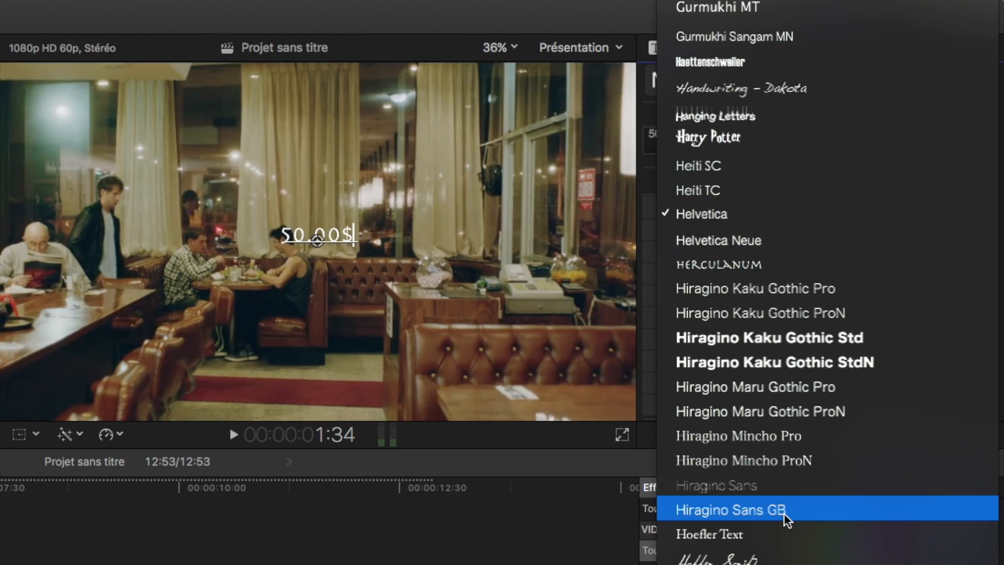
pyautogui.scroll(-10, 834, 306)
pyautogui.scroll(5, 834, 308)
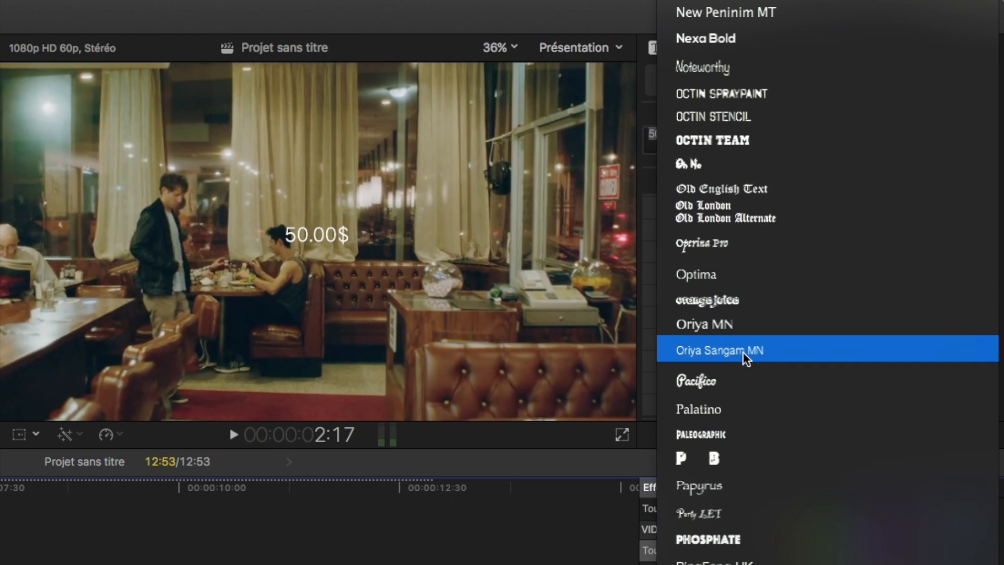
pyautogui.scroll(2, 753, 314)
pyautogui.click(781, 153)
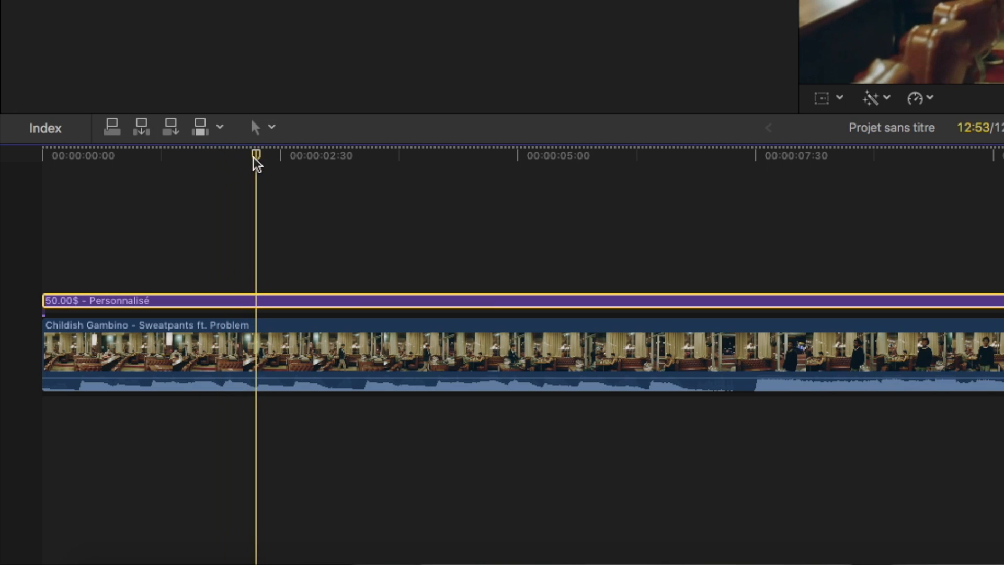
# Step: Place the title just above the seated man's head at the start of the project and activate the Transform controls
pyautogui.moveTo(253, 158); pyautogui.dragTo(42, 200)
pyautogui.moveTo(302, 215); pyautogui.dragTo(303, 209)
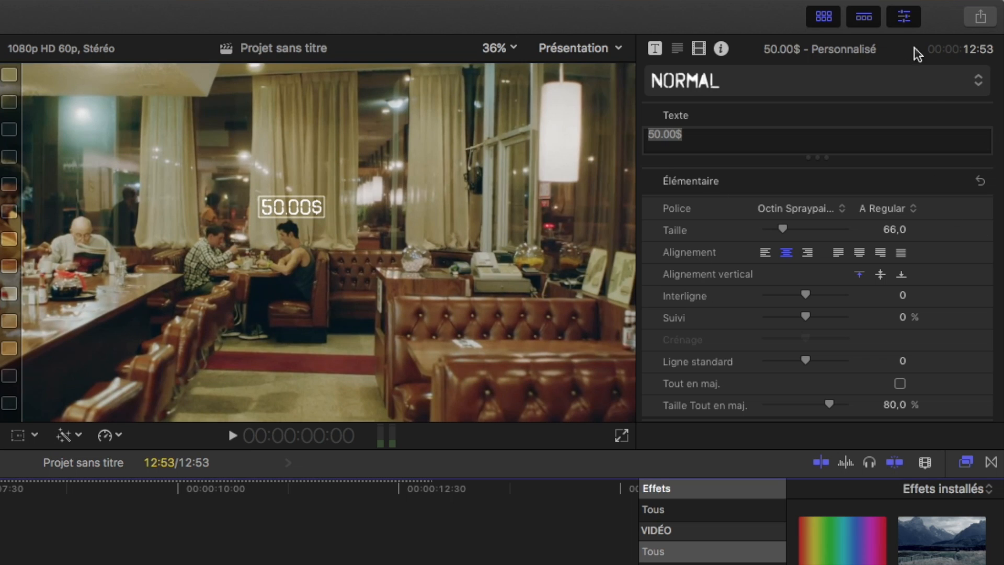
pyautogui.click(700, 49)
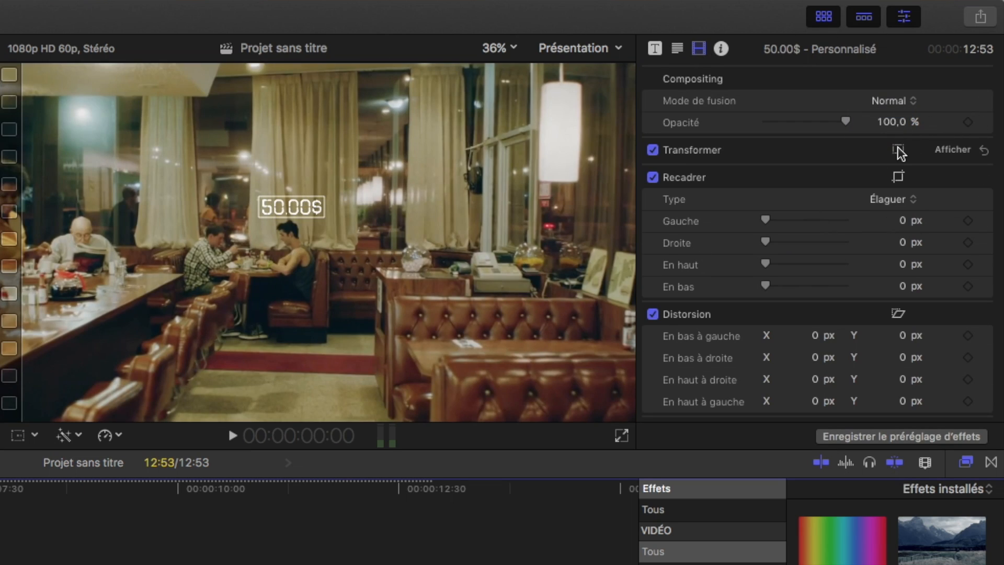
pyautogui.click(899, 151)
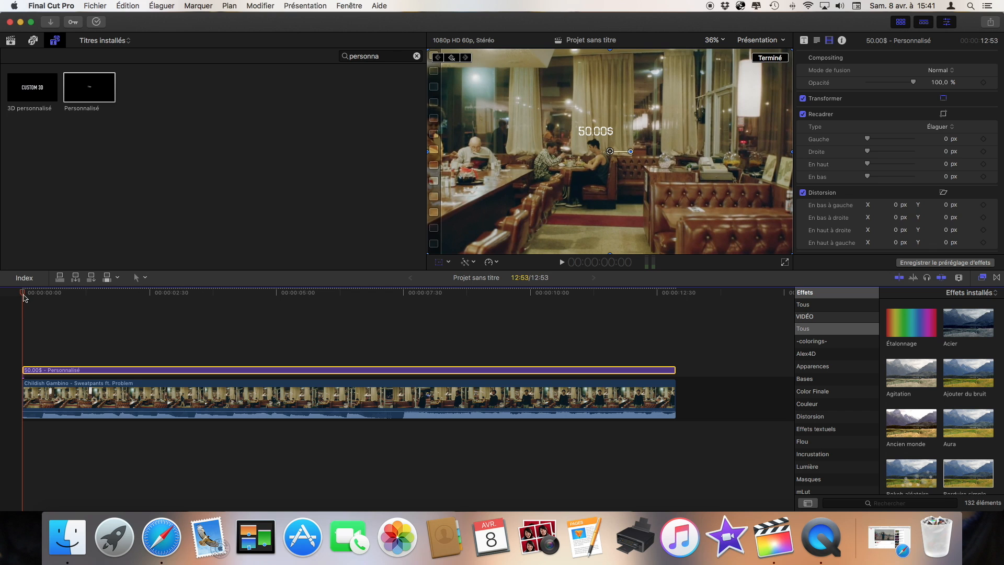
# Step: Keyframe the title's position from the start of the shot so it follows the dark-haired seated man's head as the camera moves
pyautogui.press('space')
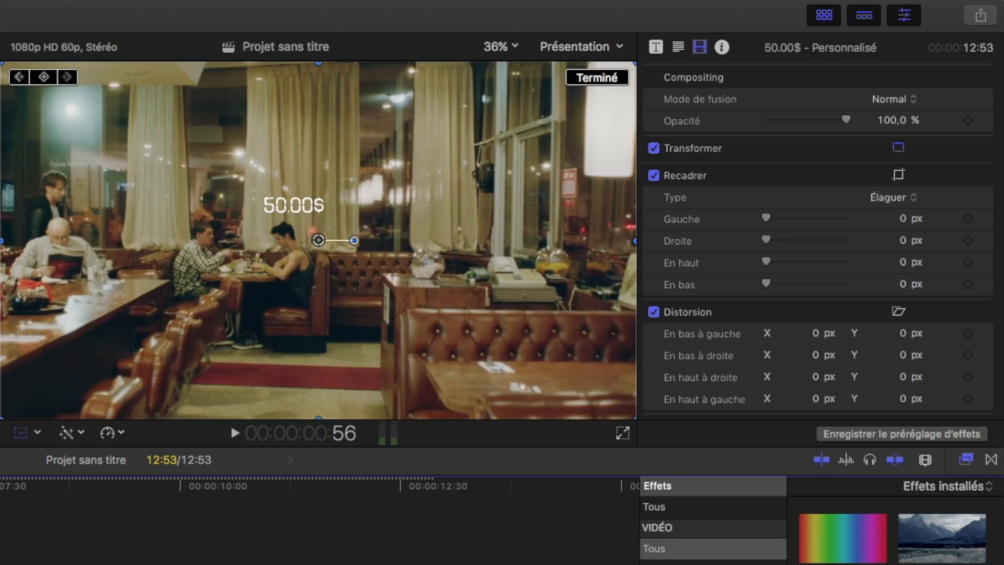
pyautogui.moveTo(322, 244)
pyautogui.mouseDown()
pyautogui.moveTo(303, 244)
pyautogui.moveTo(314, 247)
pyautogui.mouseUp()
pyautogui.moveTo(282, 215); pyautogui.dragTo(280, 214)
pyautogui.moveTo(85, 294); pyautogui.dragTo(167, 296)
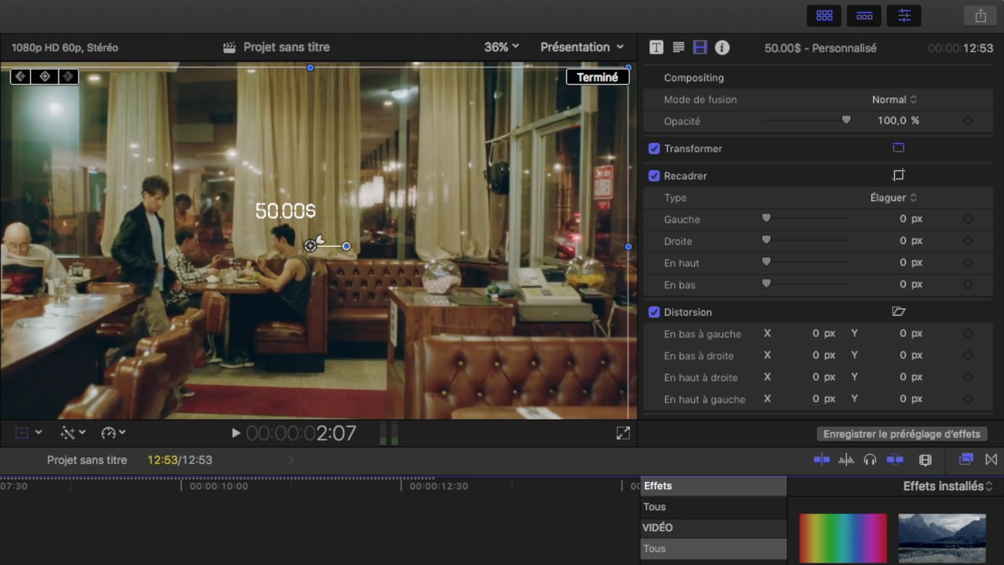
pyautogui.moveTo(311, 218); pyautogui.dragTo(293, 214)
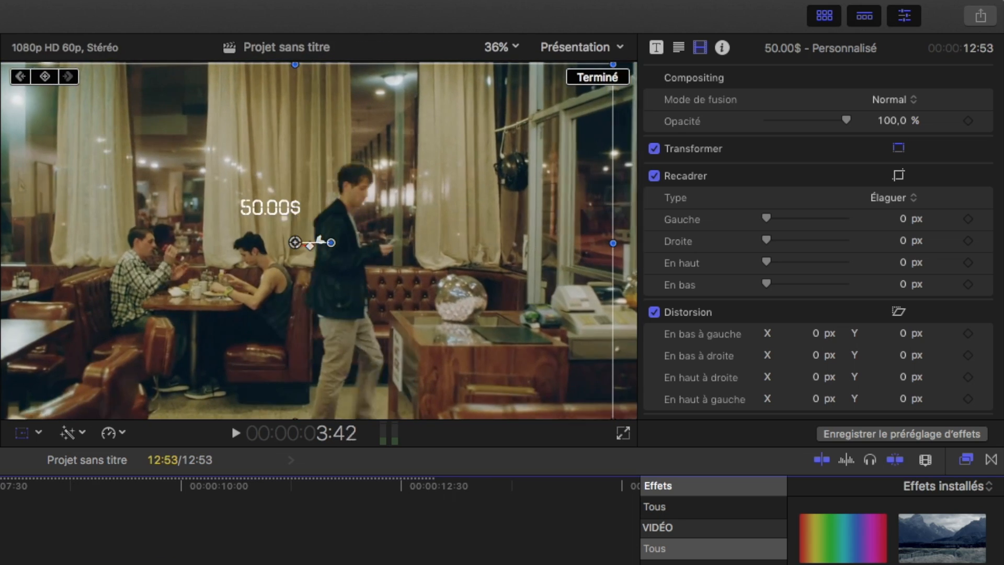
pyautogui.moveTo(304, 213); pyautogui.dragTo(40, 238)
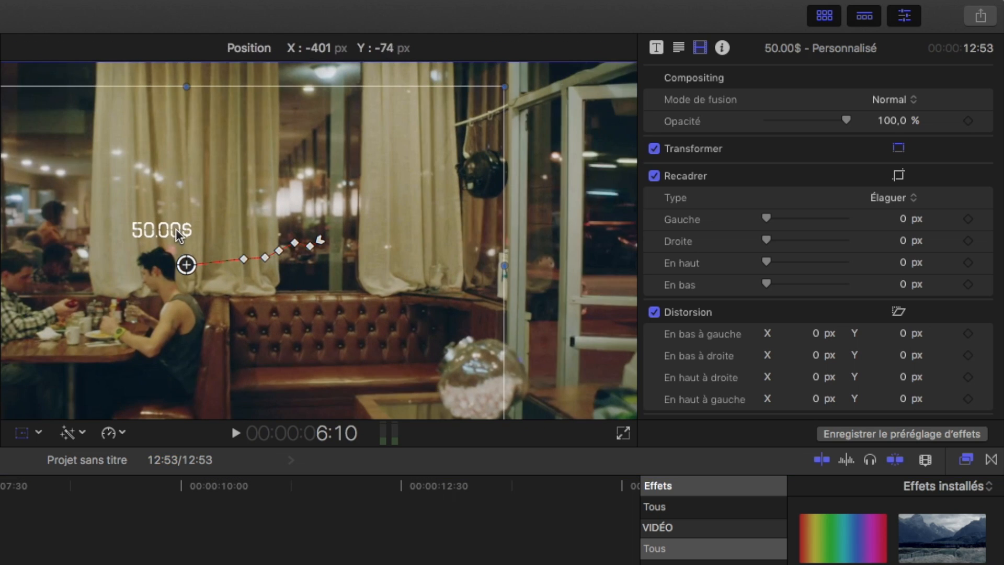
# Step: Continue moving the title with the seated man's head from 6:10 until it leaves the frame around 7:32
pyautogui.press('Right')
pyautogui.press('Right')
pyautogui.press('Right')
pyautogui.press('Right')
pyautogui.moveTo(104, 240); pyautogui.dragTo(79, 244)
pyautogui.press('Right')
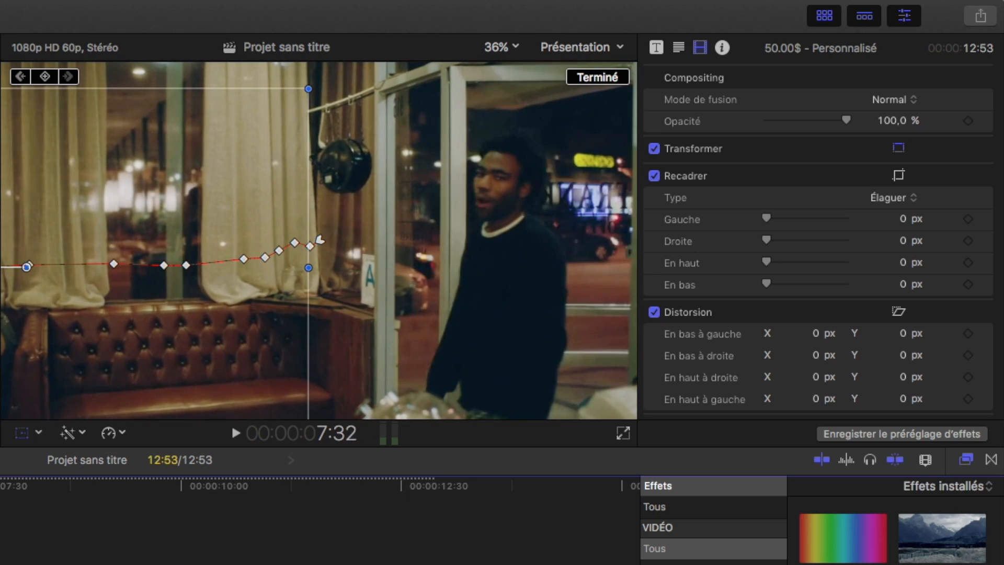
# Step: Bring the title back into the frame after 7:32, keeping it above the seated man's head as the camera pans back
pyautogui.moveTo(97, 237); pyautogui.dragTo(173, 229)
pyautogui.press('Right')
pyautogui.click(0, 490)
pyautogui.click(16, 488)
pyautogui.click(46, 488)
pyautogui.moveTo(89, 241); pyautogui.dragTo(309, 221)
pyautogui.click(85, 487)
pyautogui.click(128, 487)
pyautogui.click(170, 488)
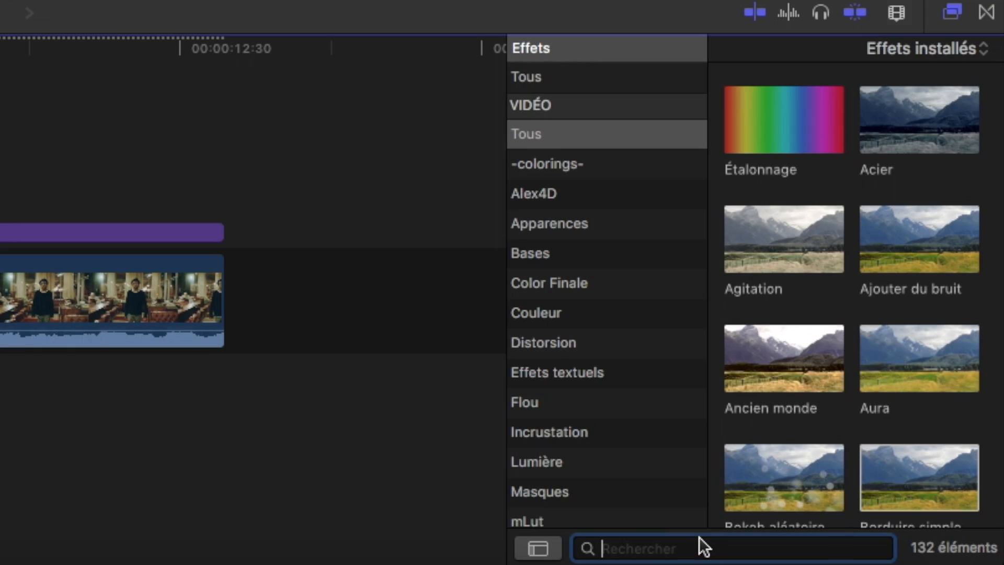
# Step: Apply the Masque de tracé effect to the title and outline the walking man's head and shoulders with mask points at 2:41
pyautogui.write('masque')
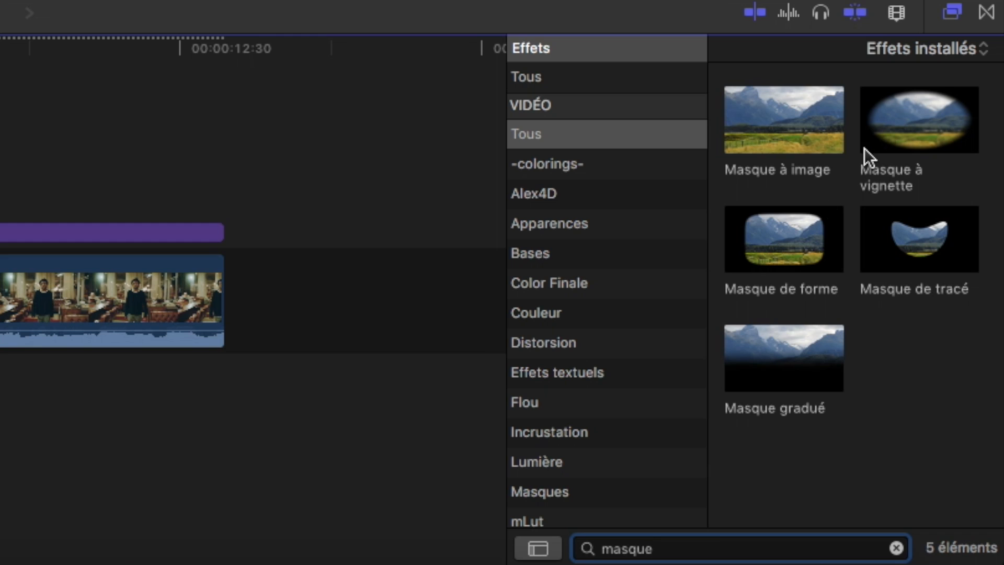
pyautogui.moveTo(940, 234); pyautogui.dragTo(412, 301)
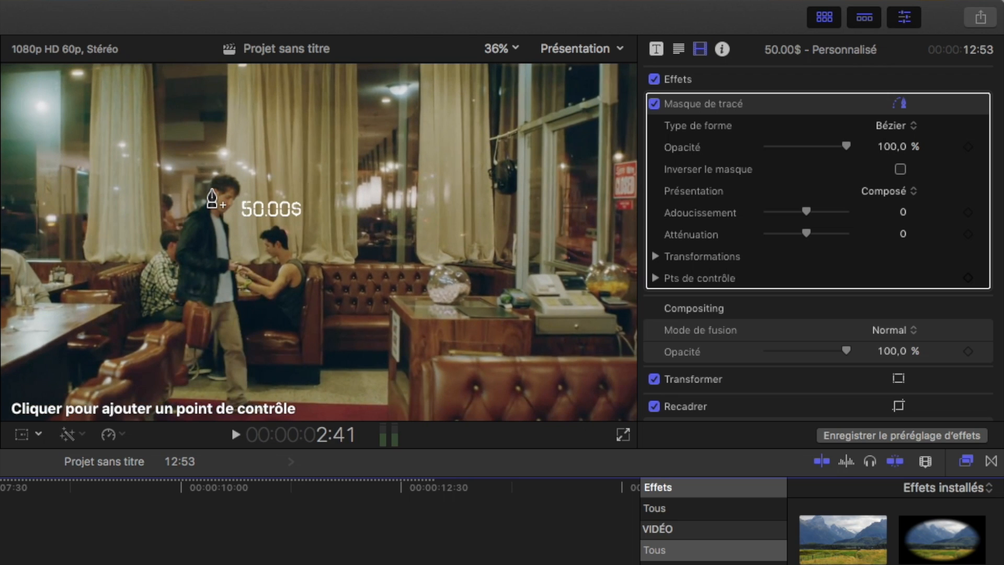
pyautogui.click(211, 189)
pyautogui.click(238, 193)
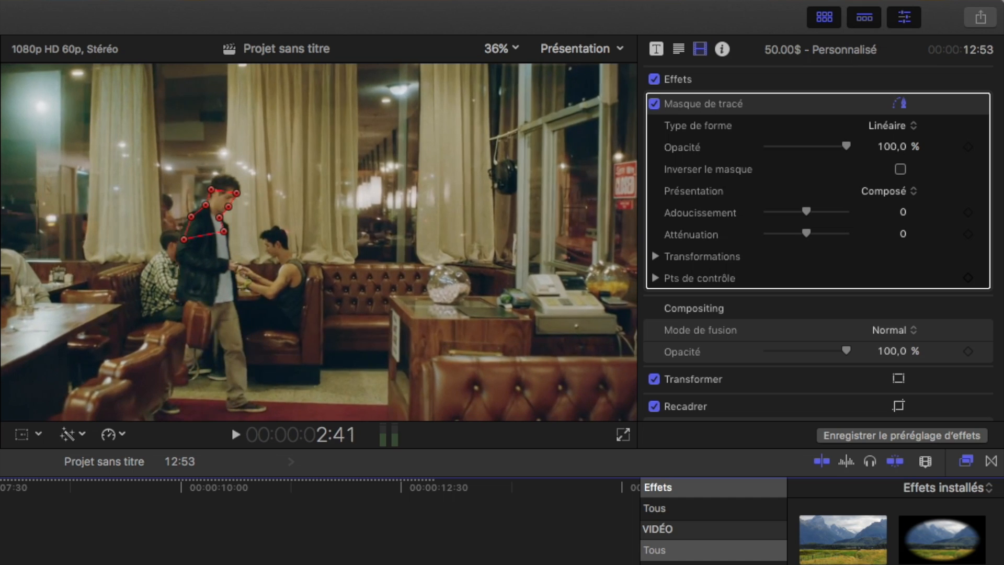
# Step: Invert the mask and add a keyframe for its control points at 2:45, just before the man crosses the title
pyautogui.press('Left')
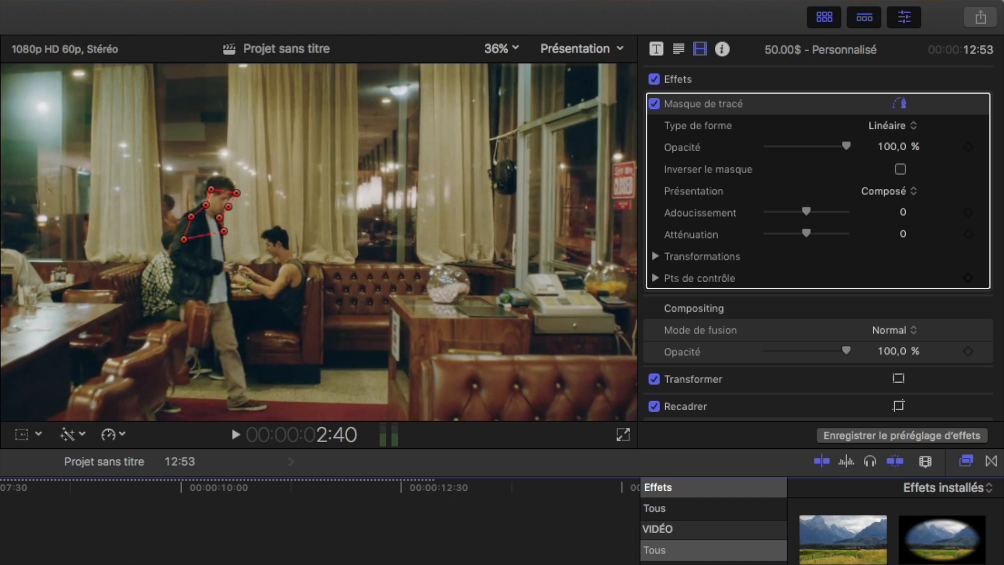
pyautogui.click(900, 169)
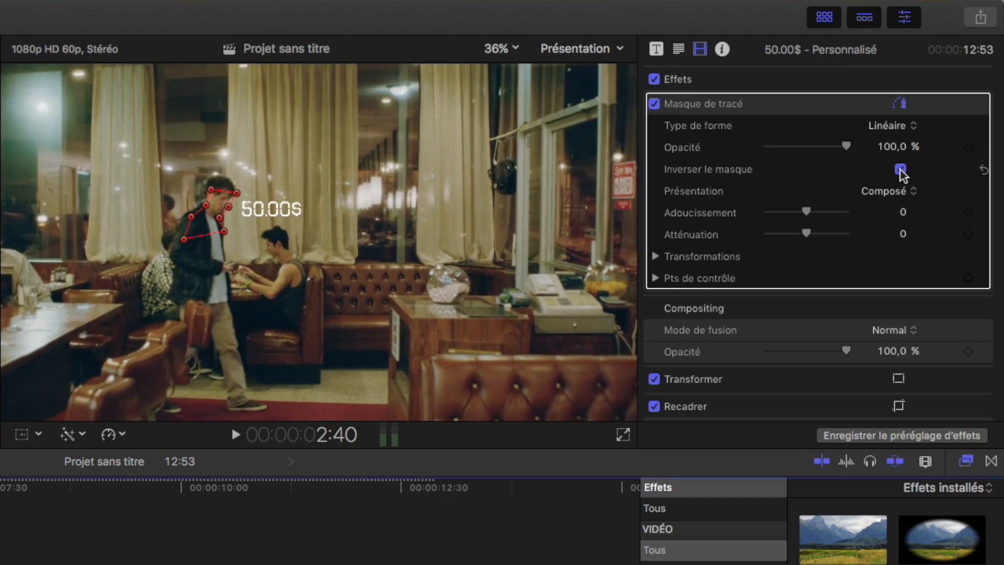
pyautogui.press('Right')
pyautogui.press('Right')
pyautogui.press('Right')
pyautogui.press('Right')
pyautogui.press('Right')
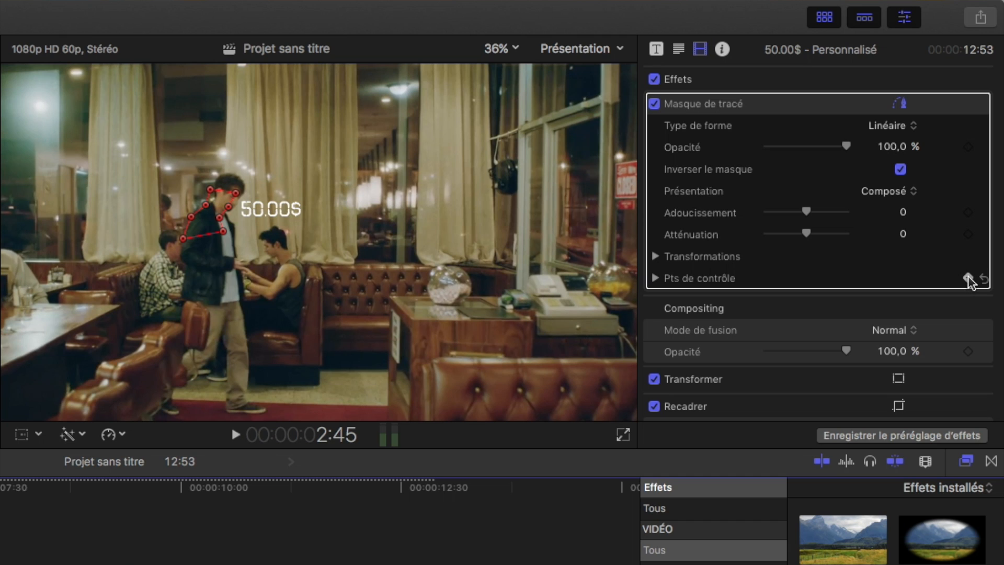
# Step: Refit the mask points to the walking man's head and shoulders at 2:48 and the following frames
pyautogui.press('Right')
pyautogui.press('Right')
pyautogui.press('Right')
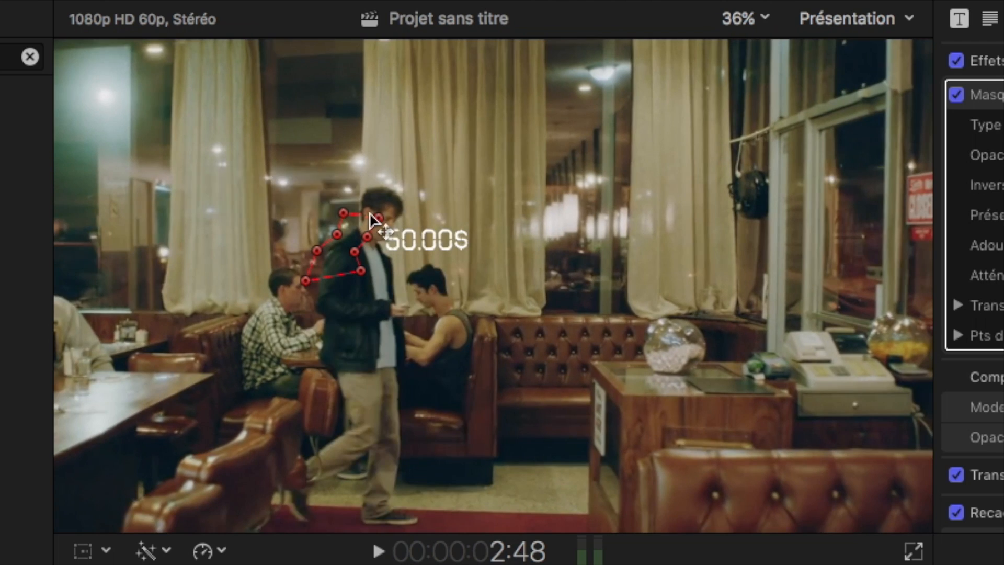
pyautogui.moveTo(373, 220); pyautogui.dragTo(378, 243)
pyautogui.moveTo(384, 239); pyautogui.dragTo(388, 233)
pyautogui.moveTo(337, 234)
pyautogui.mouseDown()
pyautogui.moveTo(349, 239)
pyautogui.moveTo(358, 209)
pyautogui.moveTo(352, 236)
pyautogui.mouseUp()
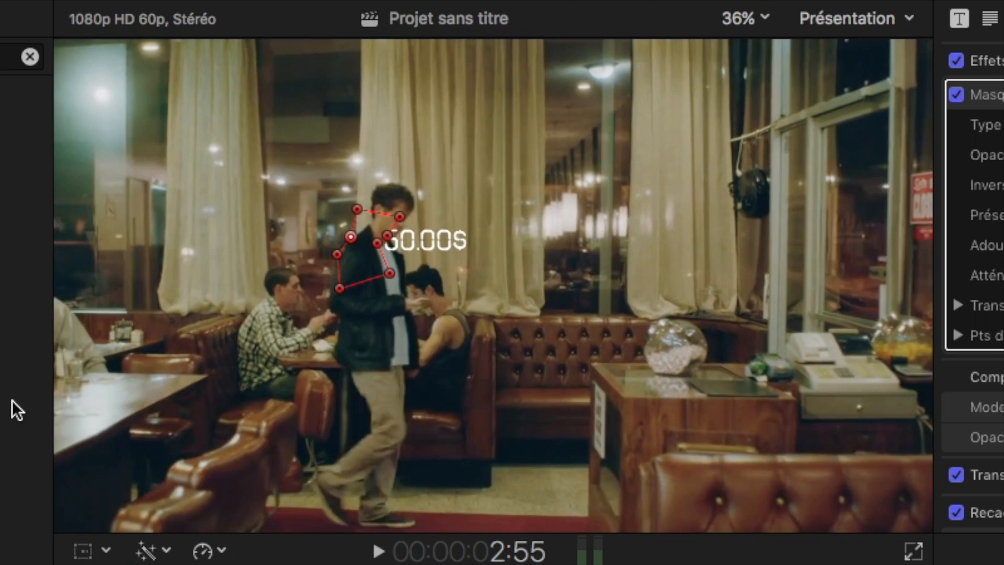
# Step: Keep reshaping the mask from 2:55 to 3:37 so it follows the walking man as he passes in front of the title
pyautogui.moveTo(399, 216); pyautogui.dragTo(396, 250)
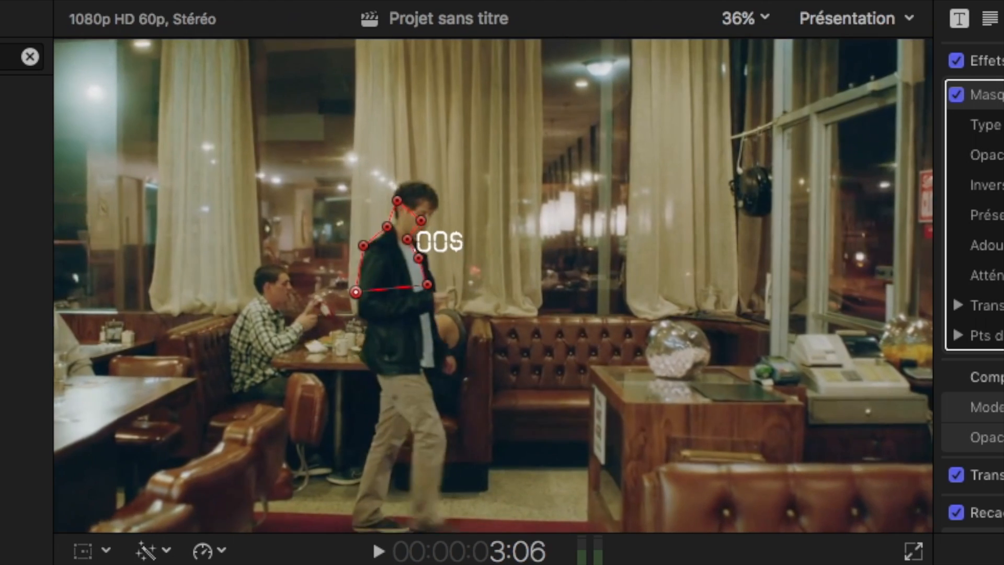
pyautogui.moveTo(410, 196); pyautogui.dragTo(407, 207)
pyautogui.moveTo(379, 292); pyautogui.dragTo(385, 297)
pyautogui.moveTo(433, 246); pyautogui.dragTo(437, 244)
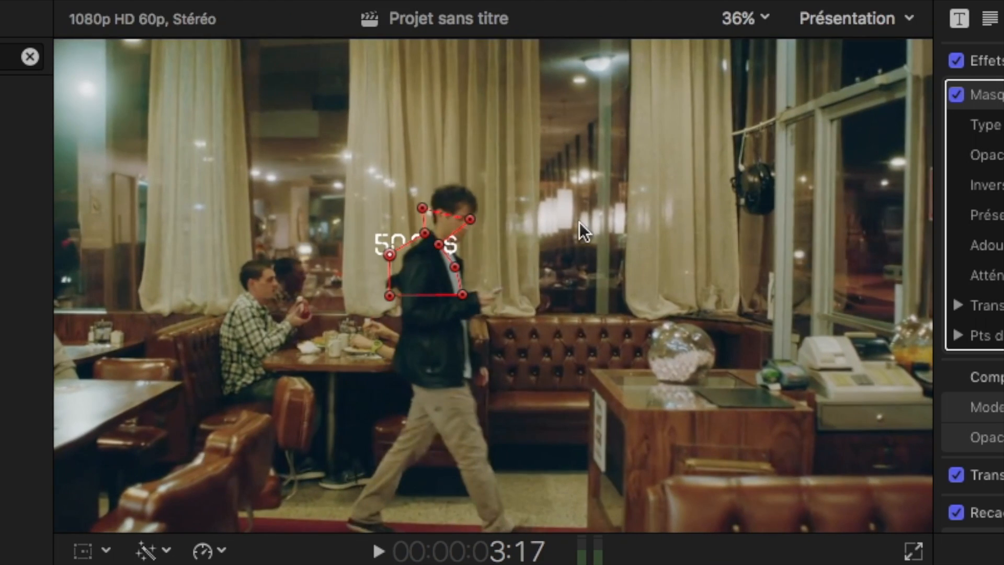
pyautogui.moveTo(433, 234); pyautogui.dragTo(434, 235)
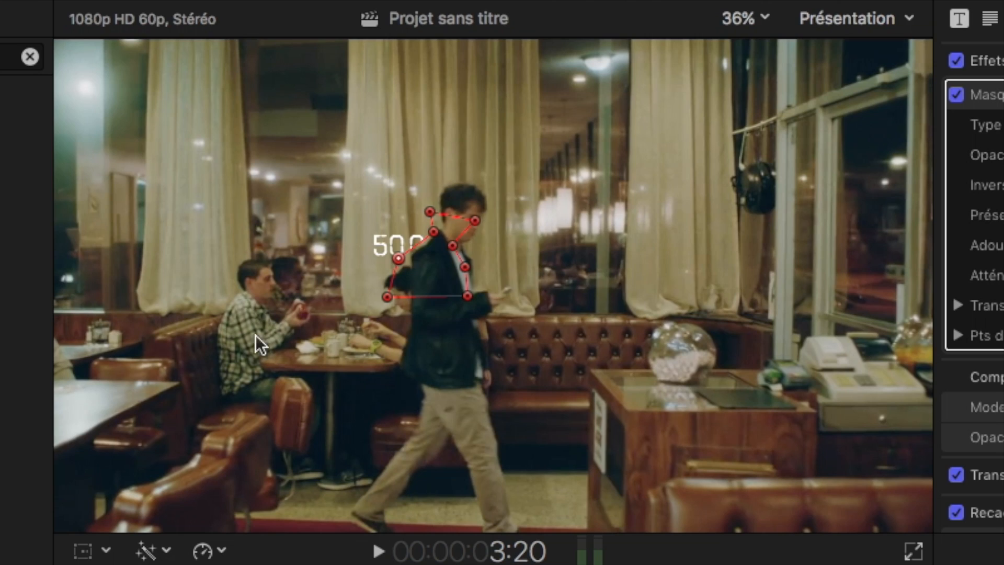
pyautogui.moveTo(392, 296); pyautogui.dragTo(399, 303)
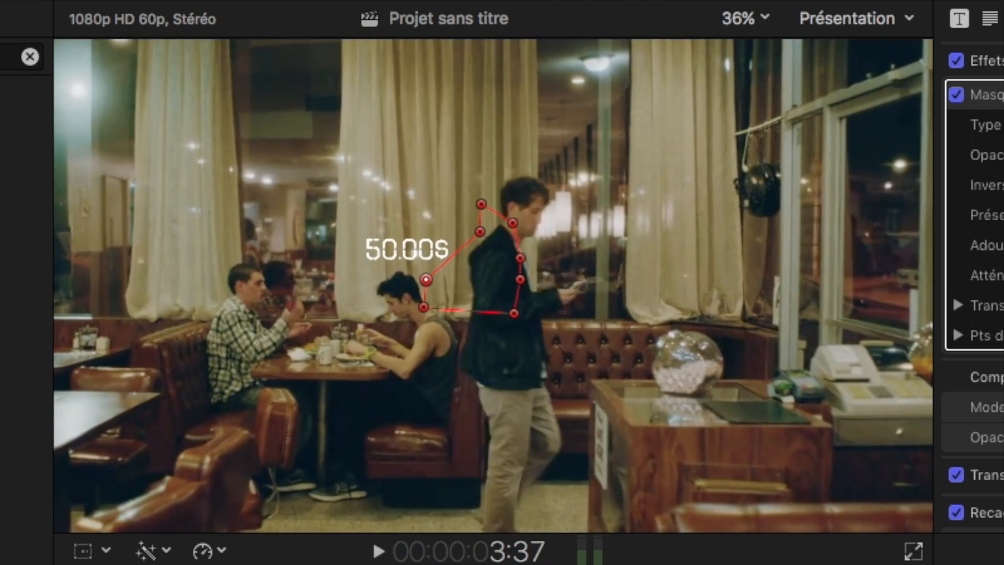
pyautogui.click(423, 283)
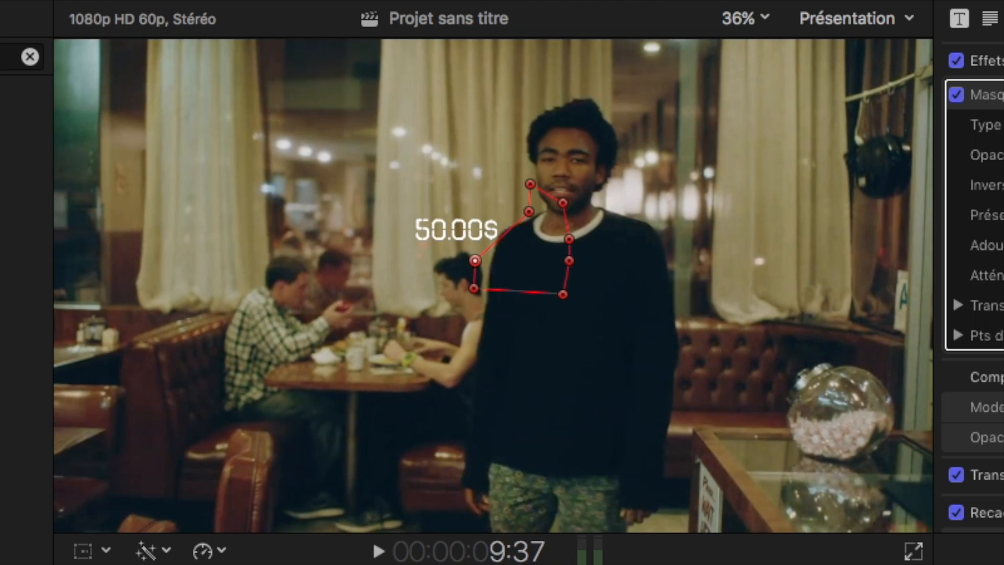
# Step: Reshape the mask from 9:37 onward to follow the near edge of the man in the dark sweater beside the title
pyautogui.moveTo(529, 212); pyautogui.dragTo(504, 235)
pyautogui.moveTo(527, 187); pyautogui.dragTo(481, 230)
pyautogui.press('Right')
pyautogui.press('Right')
pyautogui.press('Right')
pyautogui.press('Right')
pyautogui.press('Left')
pyautogui.press('Left')
pyautogui.moveTo(489, 254); pyautogui.dragTo(468, 308)
pyautogui.press('Right')
pyautogui.press('Right')
pyautogui.press('Right')
pyautogui.moveTo(529, 205); pyautogui.dragTo(523, 204)
pyautogui.moveTo(471, 308); pyautogui.dragTo(458, 311)
# Step: Step forward every five frames and shift the mask's outer points toward the title to match the dark-sweatered man's head, shoulder and arm
pyautogui.press('Right')
pyautogui.press('Right')
pyautogui.press('Right')
pyautogui.press('Right')
pyautogui.press('Right')
pyautogui.moveTo(527, 203); pyautogui.dragTo(512, 199)
pyautogui.moveTo(487, 230); pyautogui.dragTo(464, 222)
pyautogui.moveTo(472, 271); pyautogui.dragTo(452, 277)
pyautogui.moveTo(460, 312); pyautogui.dragTo(438, 325)
pyautogui.moveTo(464, 224); pyautogui.dragTo(451, 220)
pyautogui.press('Right')
pyautogui.press('Right')
pyautogui.press('Right')
pyautogui.press('Right')
pyautogui.press('Right')
pyautogui.moveTo(455, 279); pyautogui.dragTo(440, 283)
pyautogui.moveTo(441, 325); pyautogui.dragTo(425, 332)
# Step: Finish keyframing the mask's outer points at intervals of eight to nine frames as the dark-sweatered man covers more of the title
pyautogui.press('Right')
pyautogui.press('Right')
pyautogui.press('Right')
pyautogui.press('Right')
pyautogui.press('Right')
pyautogui.press('Right')
pyautogui.press('Right')
pyautogui.press('Right')
pyautogui.moveTo(458, 222); pyautogui.dragTo(448, 221)
pyautogui.moveTo(432, 334); pyautogui.dragTo(425, 334)
pyautogui.press('Right')
pyautogui.press('Right')
pyautogui.press('Right')
pyautogui.press('Right')
pyautogui.press('Right')
pyautogui.press('Right')
pyautogui.press('Right')
pyautogui.press('Right')
pyautogui.press('Right')
pyautogui.moveTo(454, 220); pyautogui.dragTo(440, 220)
pyautogui.moveTo(435, 284); pyautogui.dragTo(416, 285)
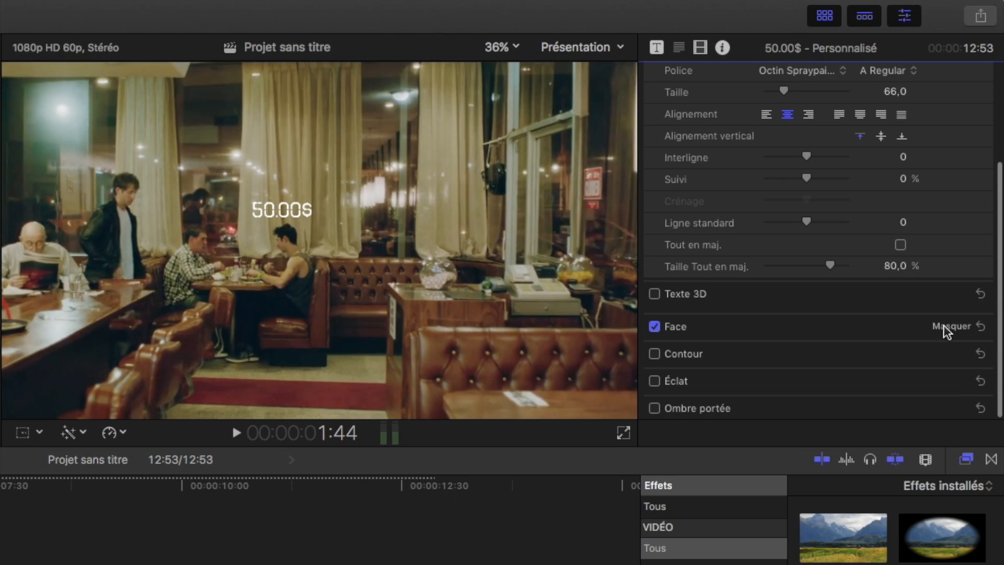
# Step: Set the title's face color to bright green and adjust its Ombre portée settings
pyautogui.click(889, 370)
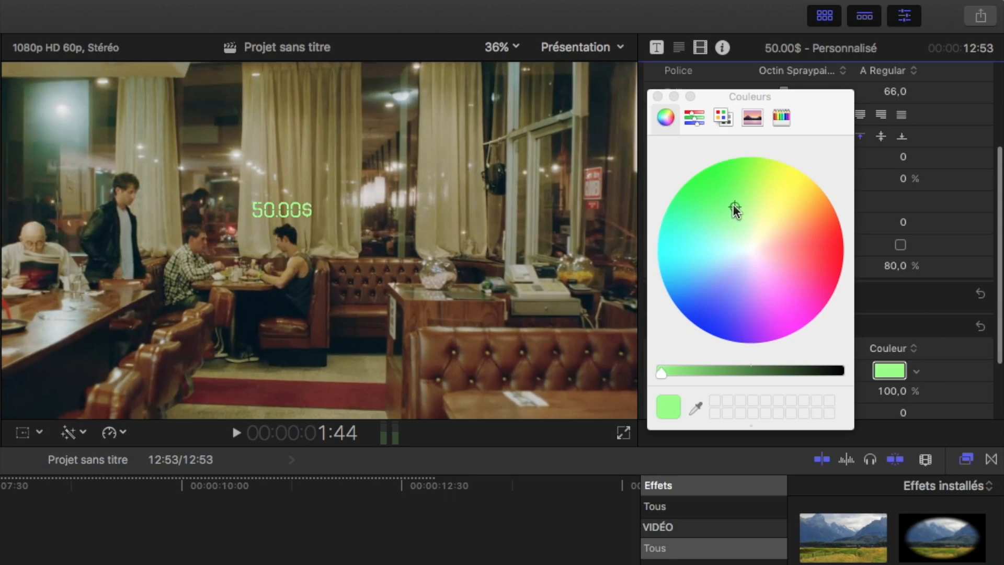
pyautogui.click(791, 128)
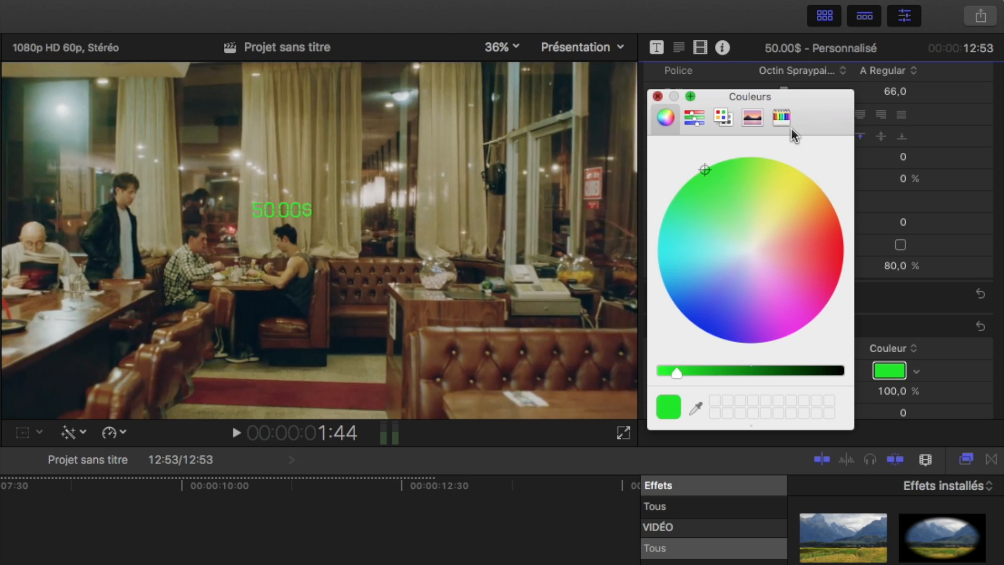
pyautogui.press('super+w')
pyautogui.scroll(-4, 896, 408)
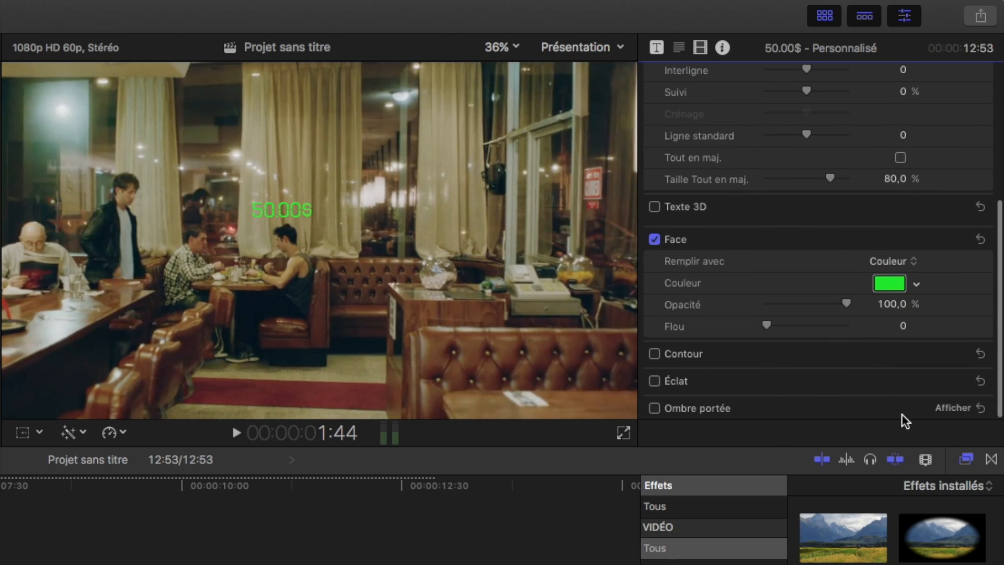
pyautogui.scroll(-4, 845, 401)
pyautogui.moveTo(767, 376); pyautogui.dragTo(865, 377)
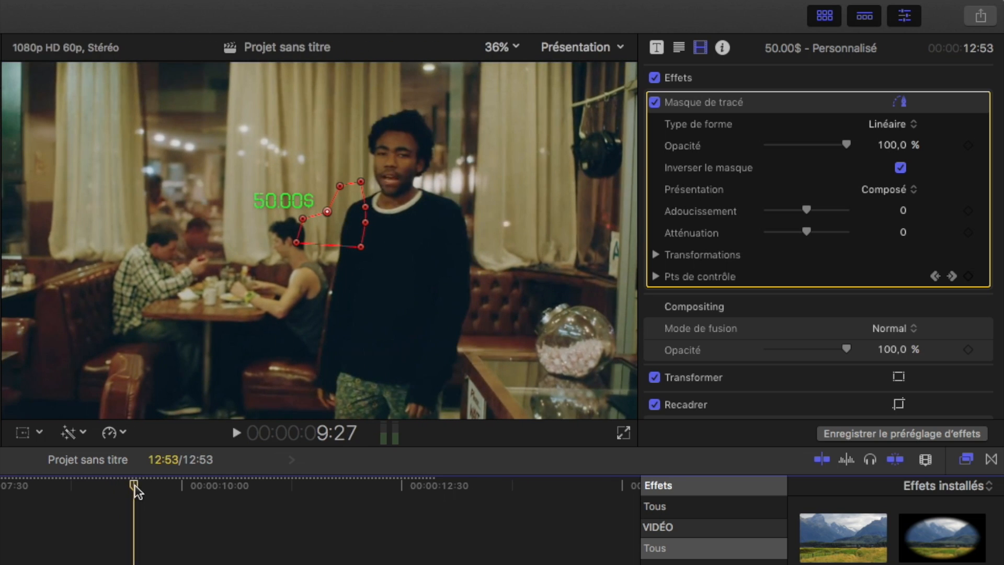
# Step: Correct the mask's control point 8 at 9:36 to about X 12 px, Y 88 px and play the result
pyautogui.moveTo(135, 491); pyautogui.dragTo(151, 486)
pyautogui.click(320, 204)
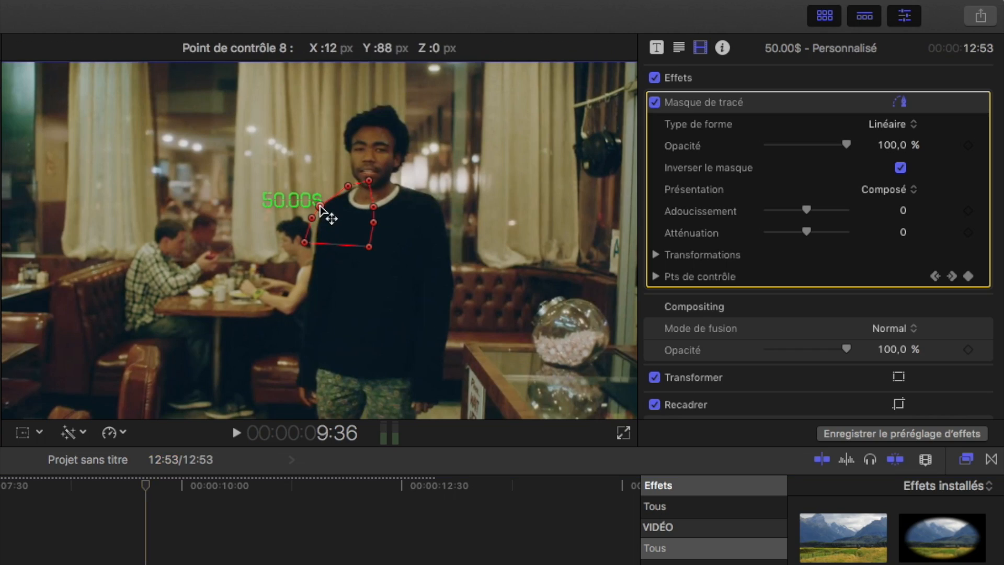
pyautogui.press('space')
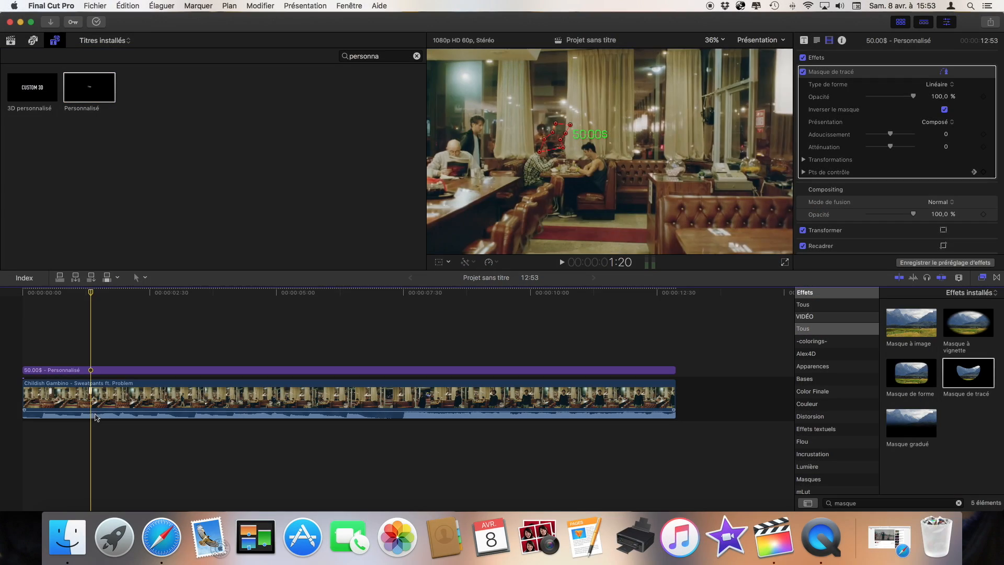
# Step: Copy the 50.00$ title clip and paste a duplicate of it at the start of the project
pyautogui.click(110, 369)
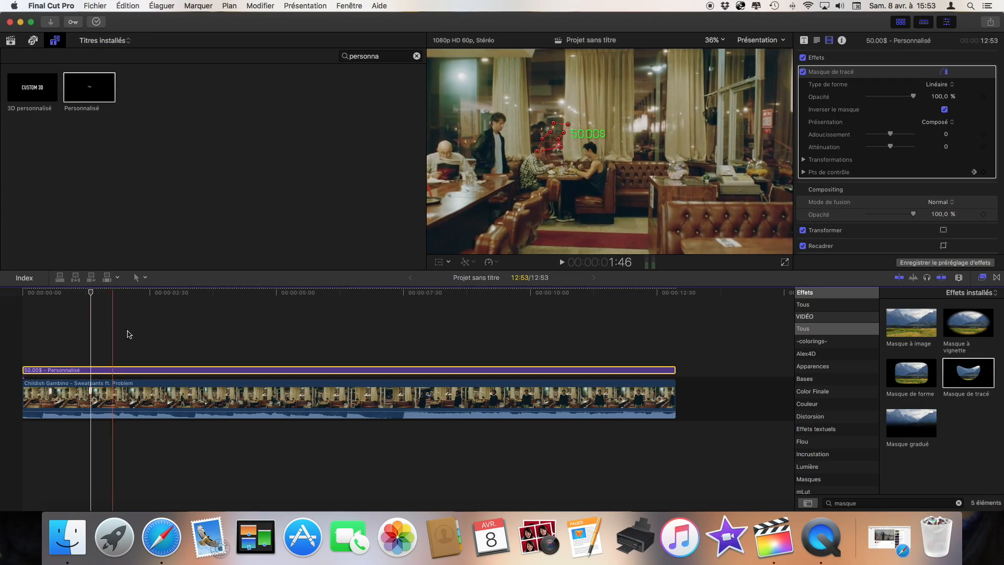
pyautogui.click(95, 6)
pyautogui.moveTo(134, 3)
pyautogui.click(137, 55)
pyautogui.press('Home')
pyautogui.click(95, 6)
pyautogui.moveTo(127, 6)
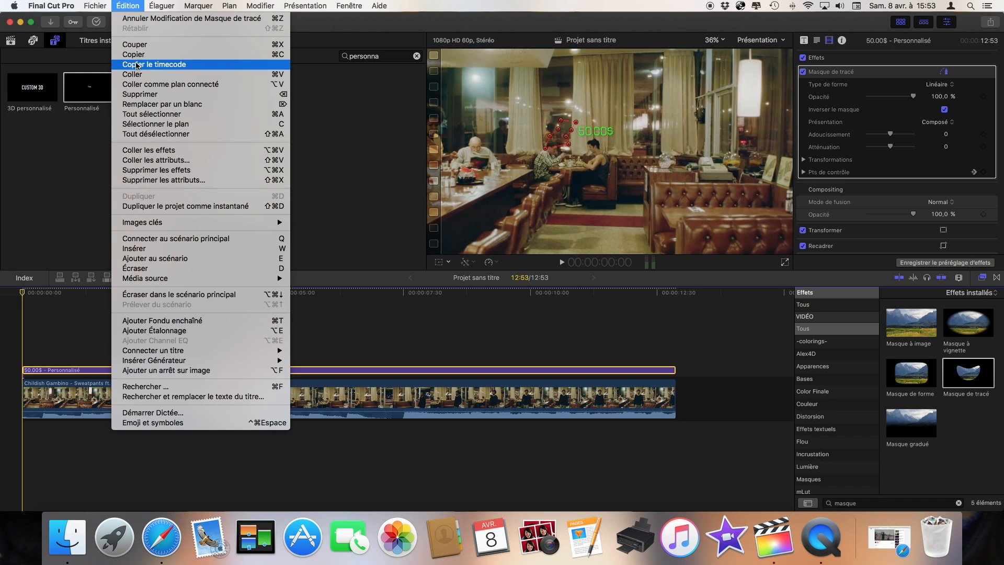
pyautogui.click(139, 76)
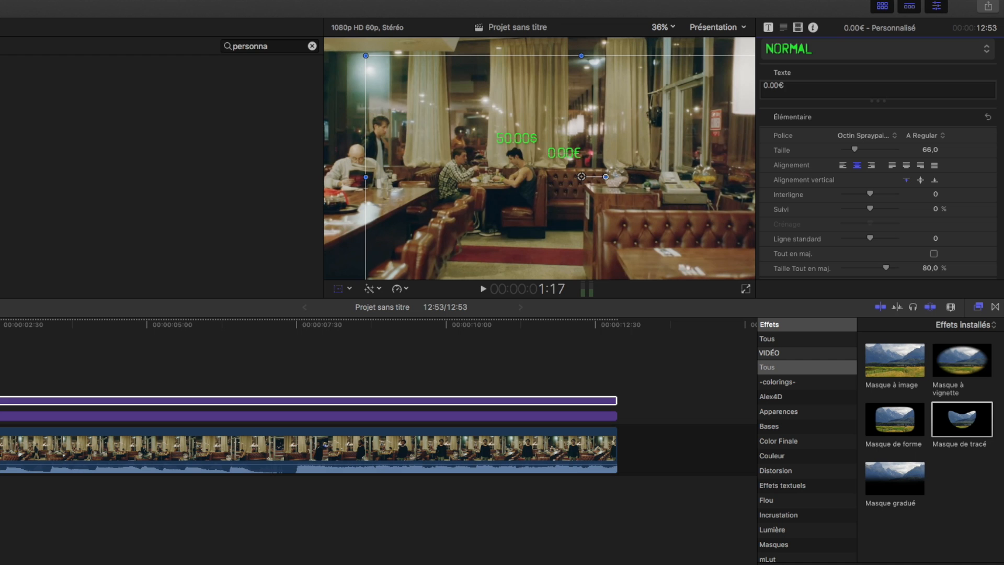
# Step: Reposition the red 0.00$ title to follow the dark-sweatered man's head from about 7:10 and scrub through the result
pyautogui.scroll(-5, 895, 153)
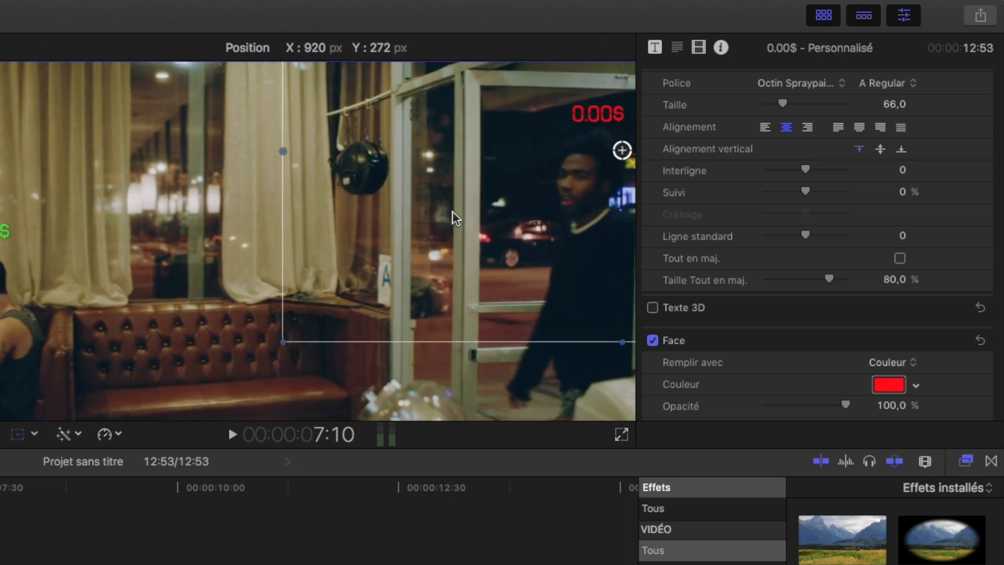
pyautogui.moveTo(453, 211); pyautogui.dragTo(448, 211)
pyautogui.moveTo(542, 211); pyautogui.dragTo(471, 199)
pyautogui.click(26, 486)
pyautogui.click(54, 487)
pyautogui.moveTo(54, 487); pyautogui.dragTo(338, 485)
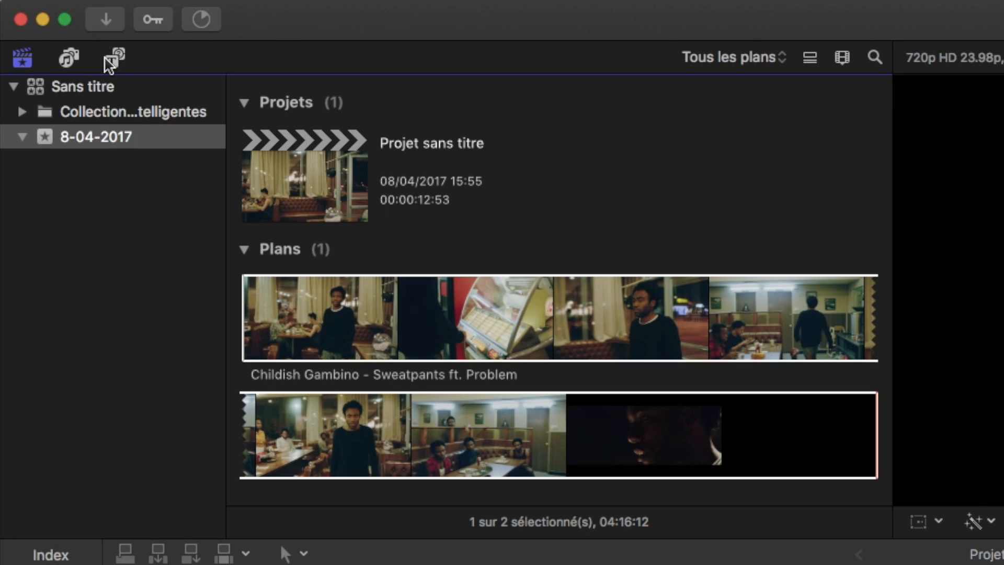
# Step: Add the Personnalisé generator to the timeline above the titles, covering the project's full 12:53 duration
pyautogui.click(111, 59)
pyautogui.click(105, 340)
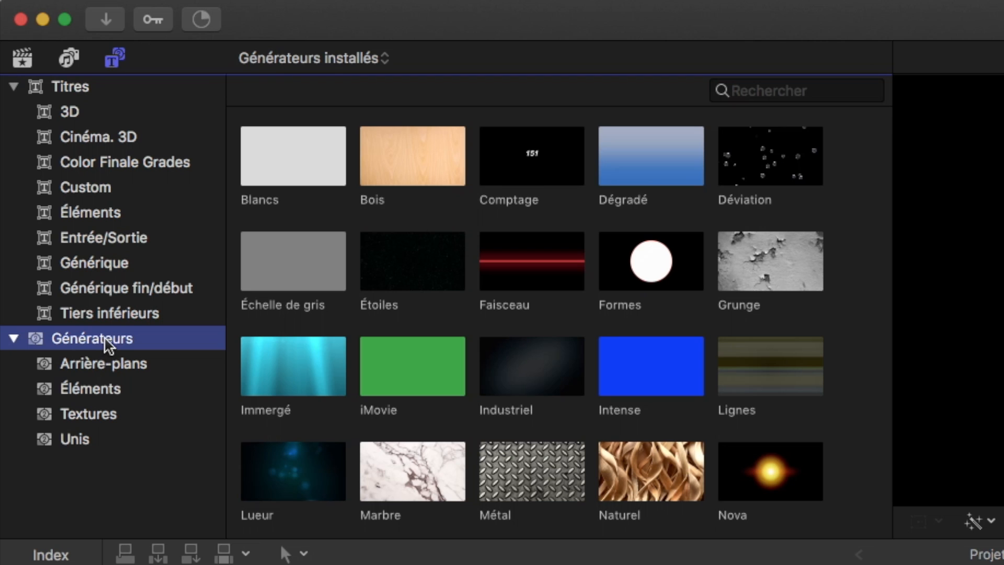
pyautogui.scroll(-6, 542, 275)
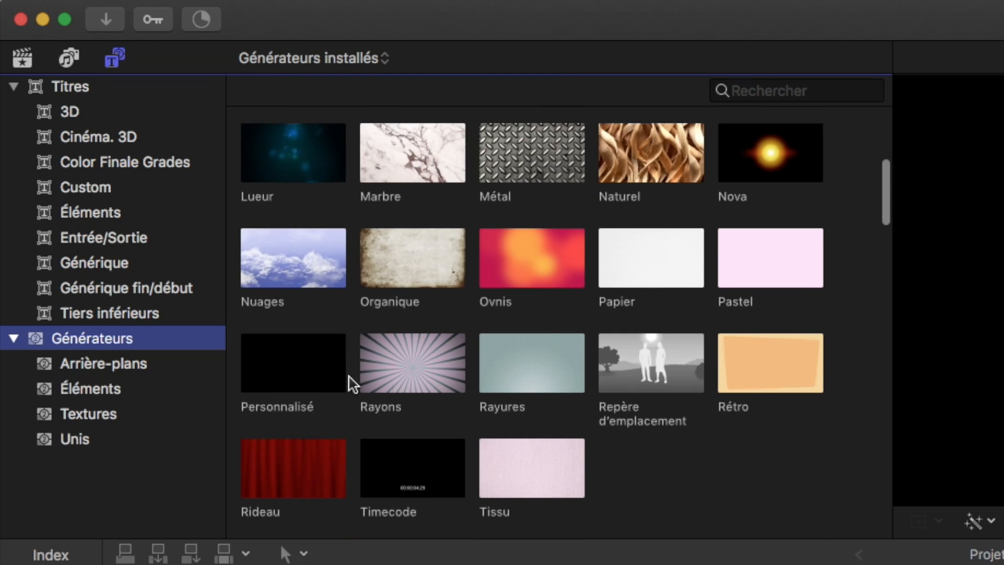
pyautogui.click(320, 365)
pyautogui.moveTo(172, 552); pyautogui.dragTo(92, 225)
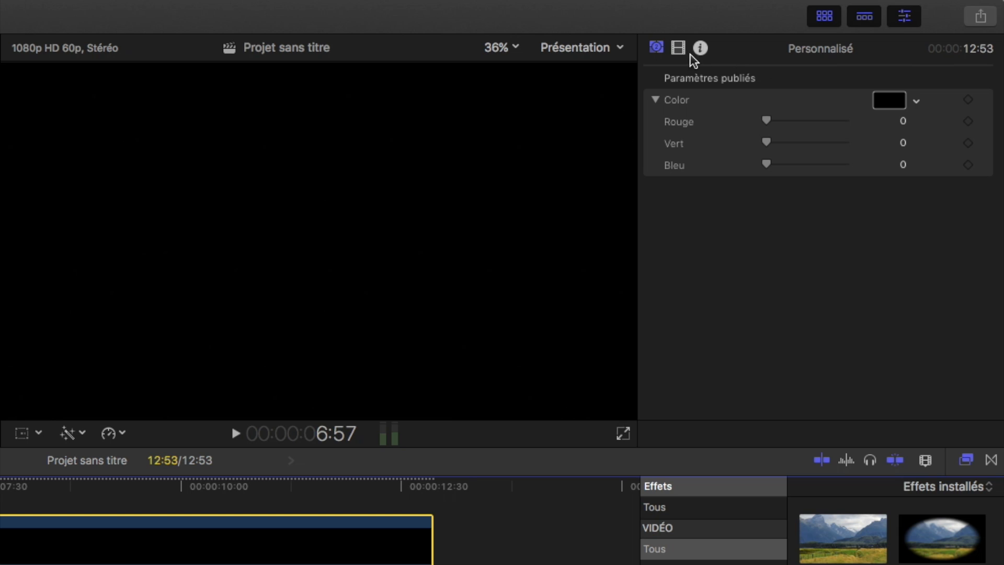
# Step: Lower the Personnalisé generator's opacity to 23.94 % and view the frame at 8:41
pyautogui.click(678, 49)
pyautogui.moveTo(847, 122); pyautogui.dragTo(792, 138)
pyautogui.click(64, 484)
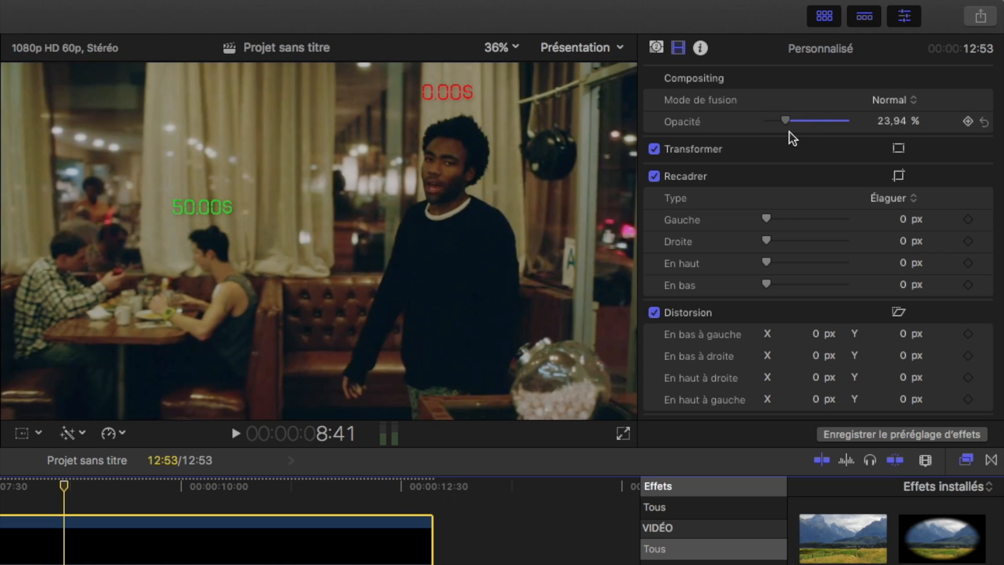
# Step: Change the Personnalisé generator's color to the dark gray Tungstène pencil swatch
pyautogui.click(656, 47)
pyautogui.click(920, 102)
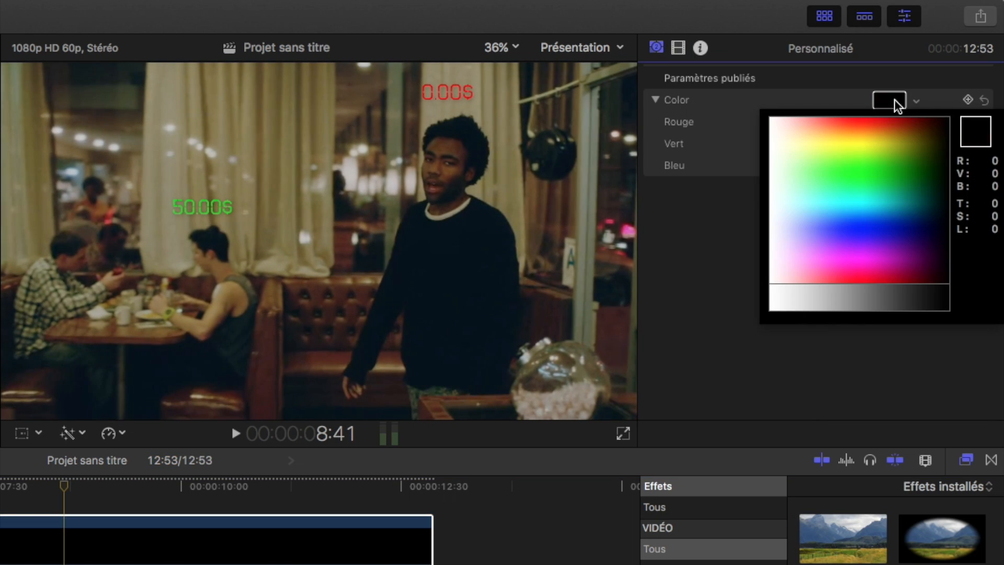
pyautogui.click(898, 105)
pyautogui.click(781, 117)
pyautogui.click(775, 198)
pyautogui.click(711, 205)
pyautogui.click(696, 205)
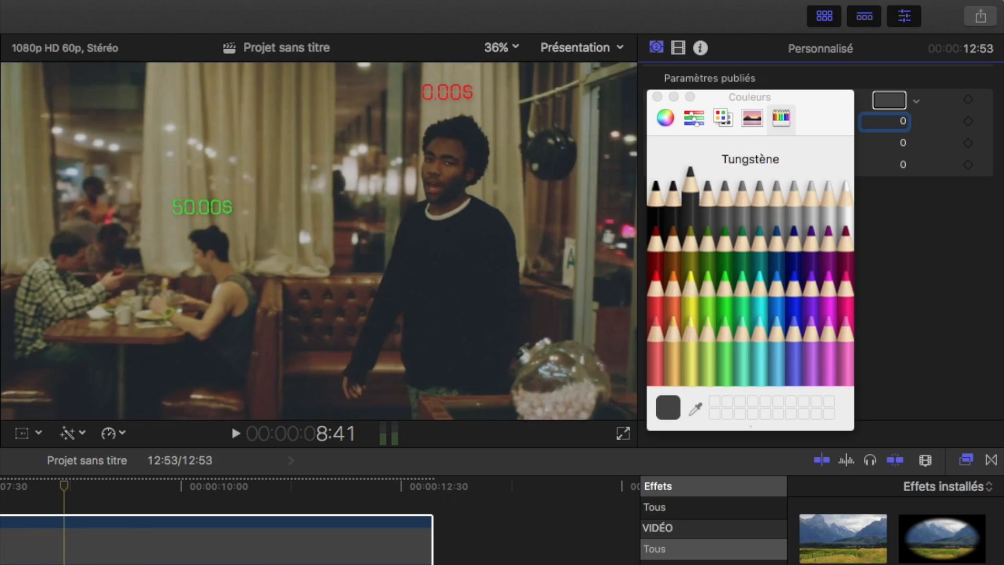